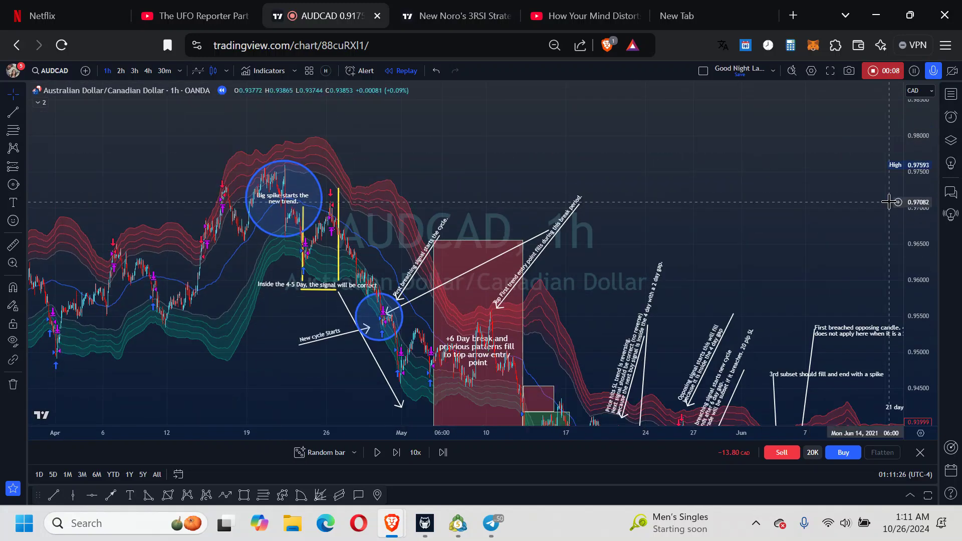
# - Pan the AUDCAD chart toward later dates and expand the legend showing 3RSI Top/Bottom and Harmonic Rolling VWAP
pyautogui.moveTo(850, 193); pyautogui.dragTo(741, 160)
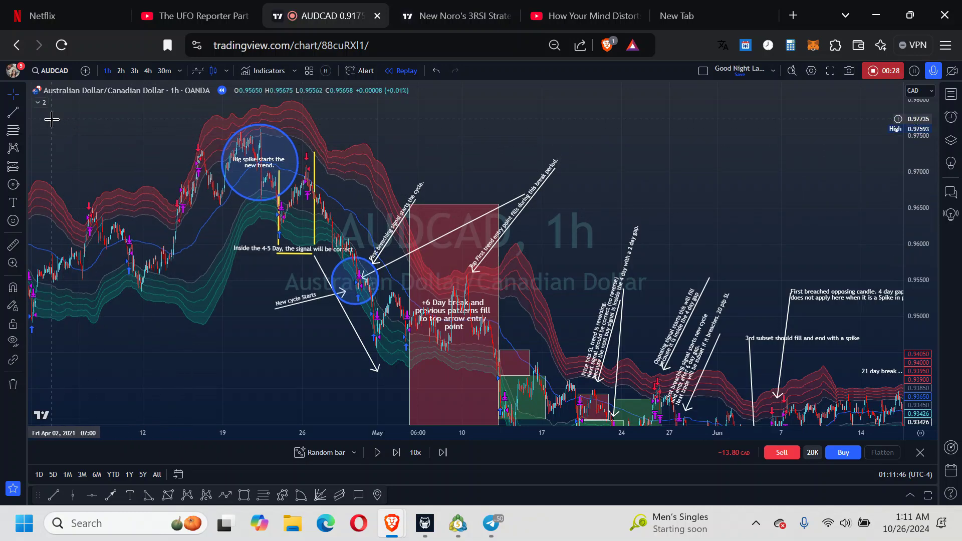
pyautogui.click(41, 103)
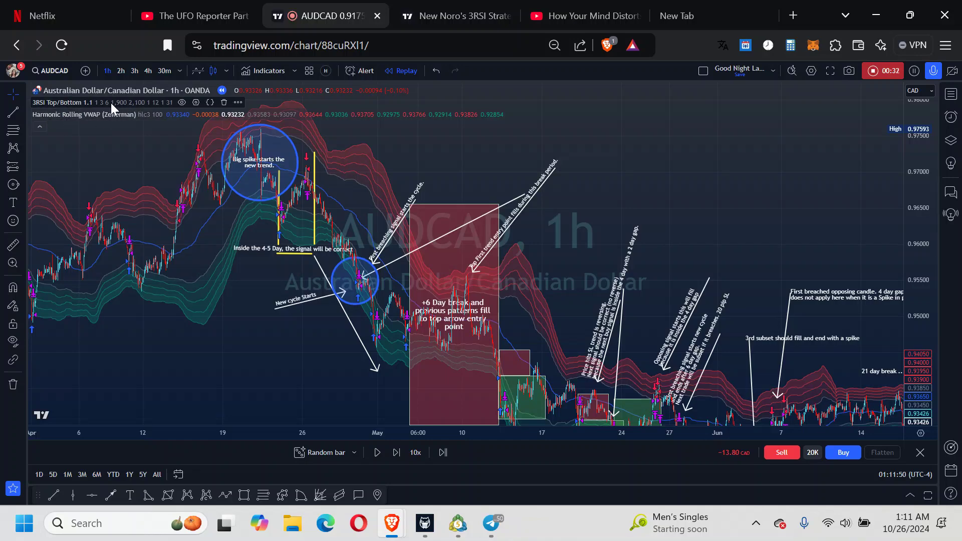
# - Collapse the indicator legend so the 3RSI and VWAP rows are hidden
pyautogui.click(39, 126)
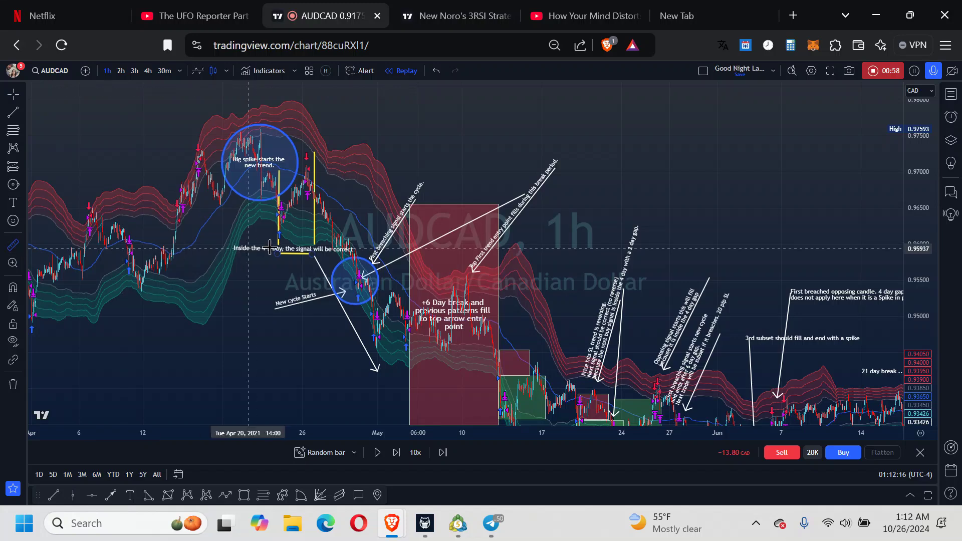
pyautogui.click(272, 266)
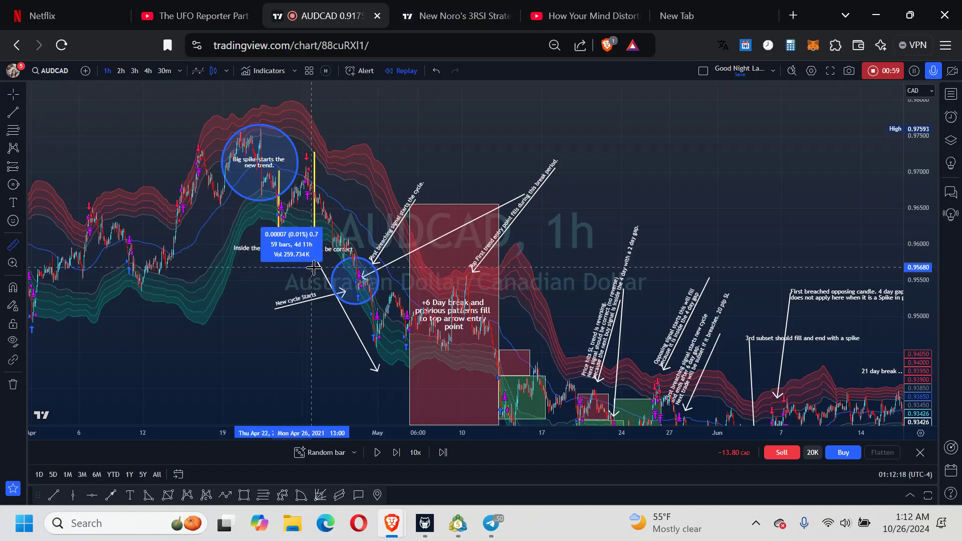
pyautogui.click(423, 148)
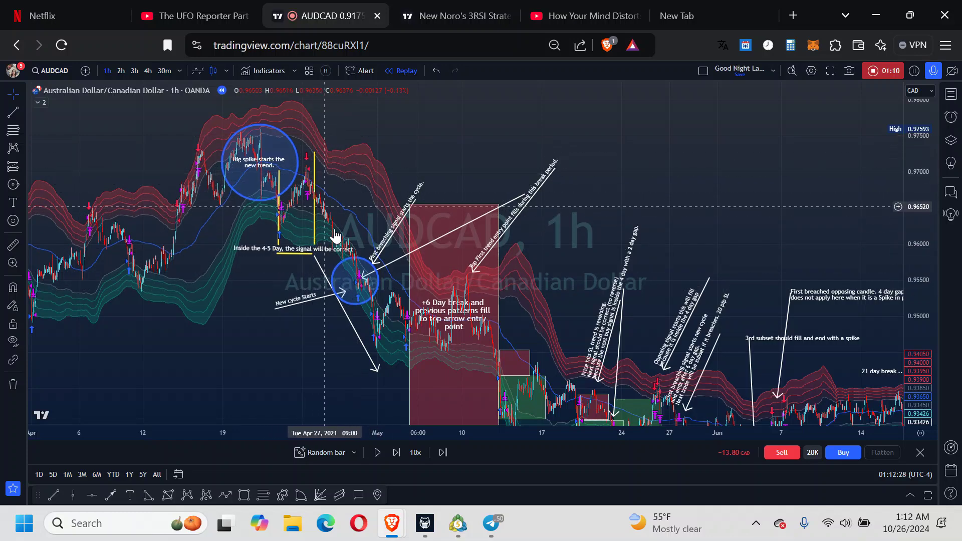
pyautogui.click(7, 245)
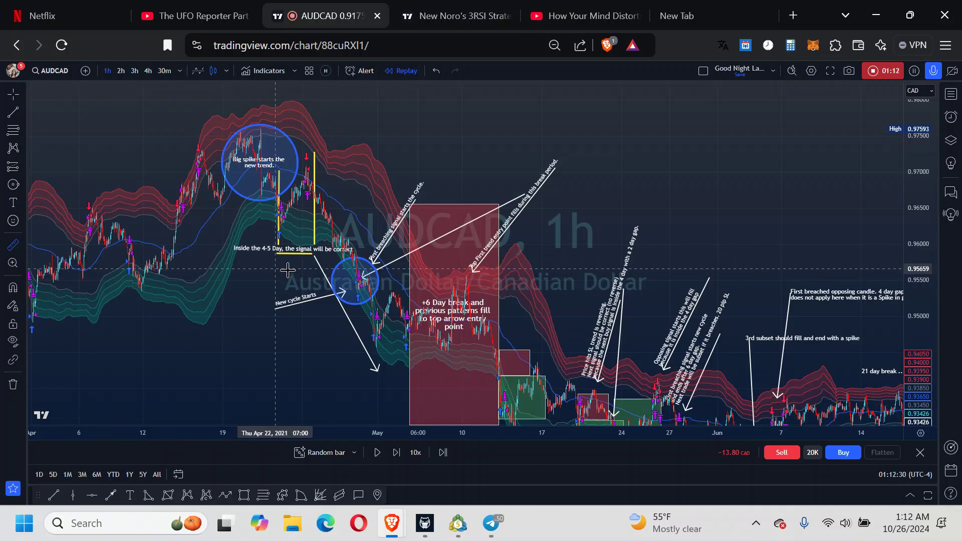
pyautogui.click(312, 271)
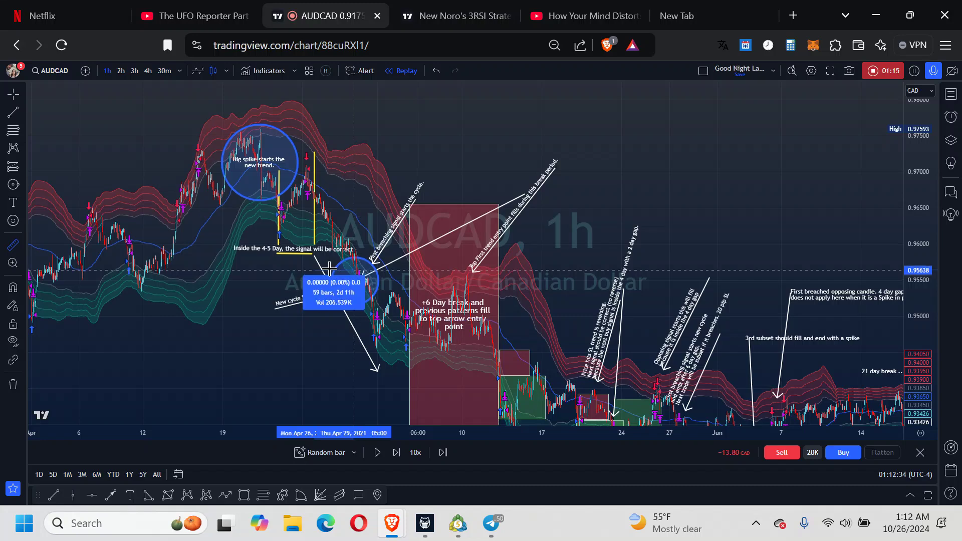
pyautogui.click(282, 275)
pyautogui.click(258, 272)
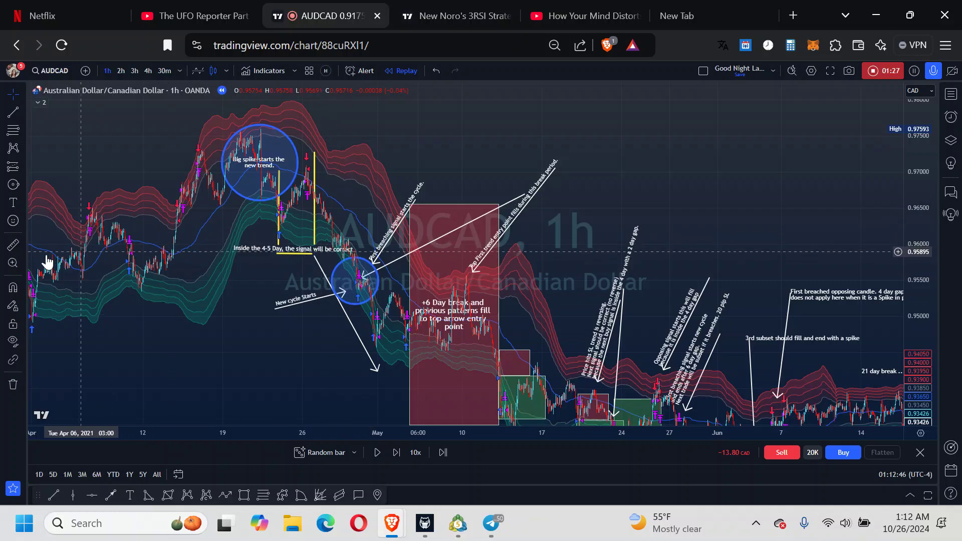
pyautogui.click(13, 246)
pyautogui.click(320, 170)
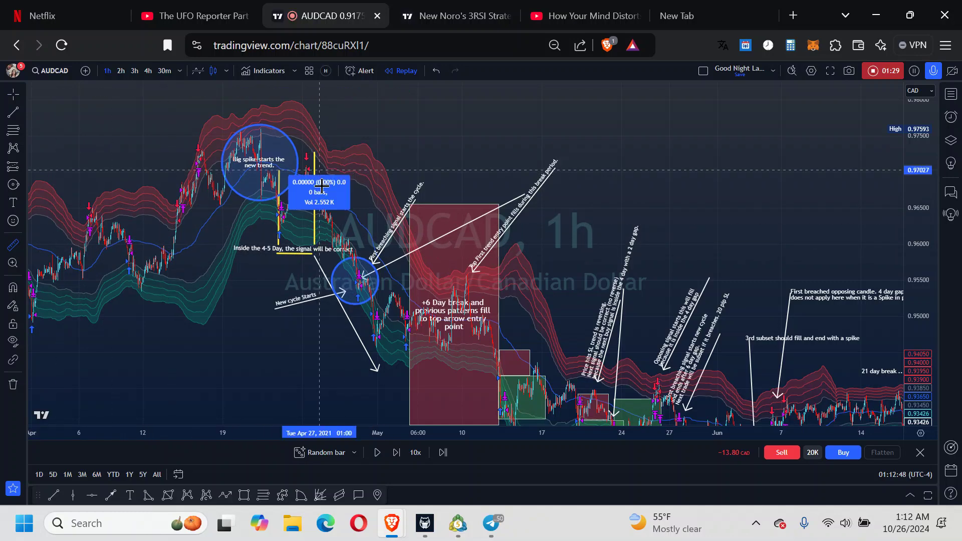
pyautogui.click(343, 260)
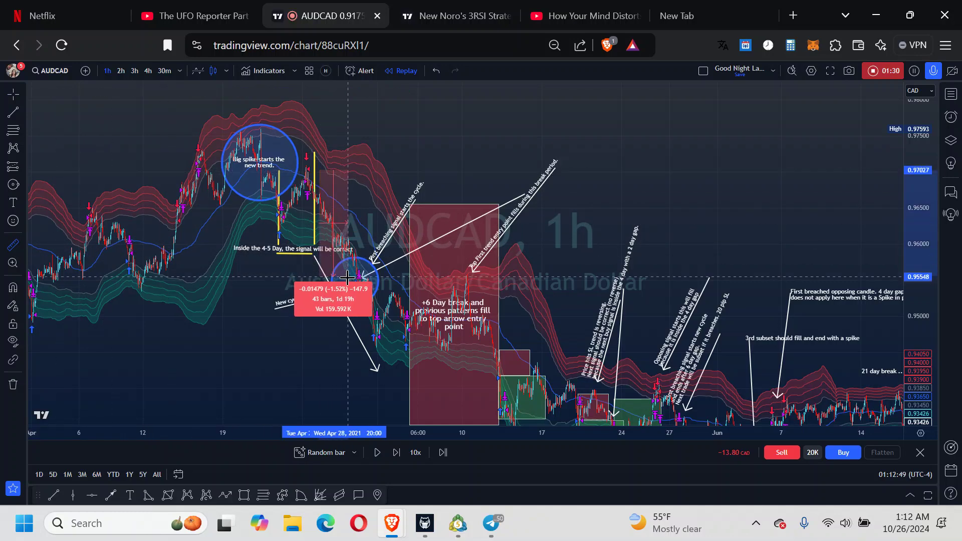
pyautogui.click(461, 141)
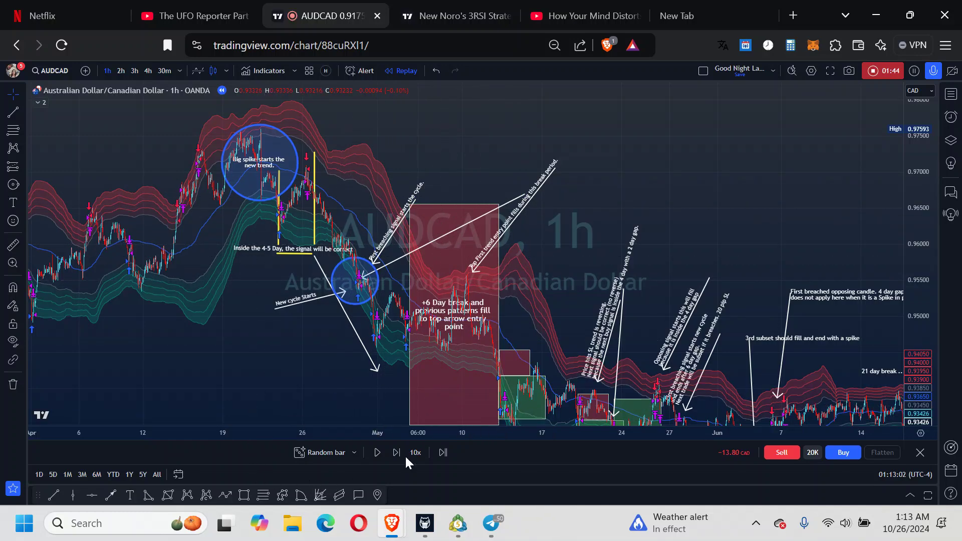
# - Bring cycle boxes 1–3 into view and move box 1's green and red boxes beside the New cycle Starts circle
pyautogui.moveTo(566, 345); pyautogui.dragTo(577, 274)
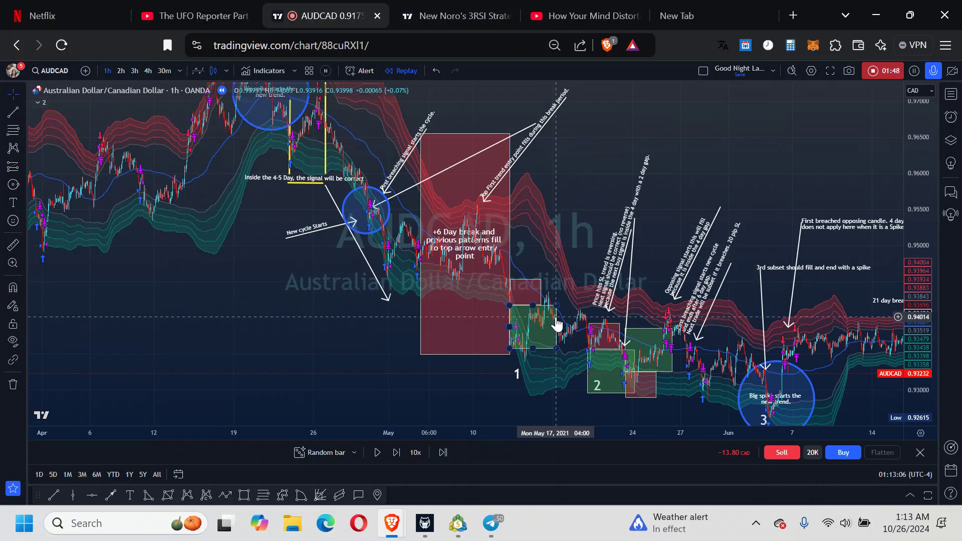
pyautogui.moveTo(556, 324)
pyautogui.mouseDown()
pyautogui.moveTo(526, 336)
pyautogui.moveTo(433, 331)
pyautogui.moveTo(416, 189)
pyautogui.moveTo(414, 235)
pyautogui.mouseUp()
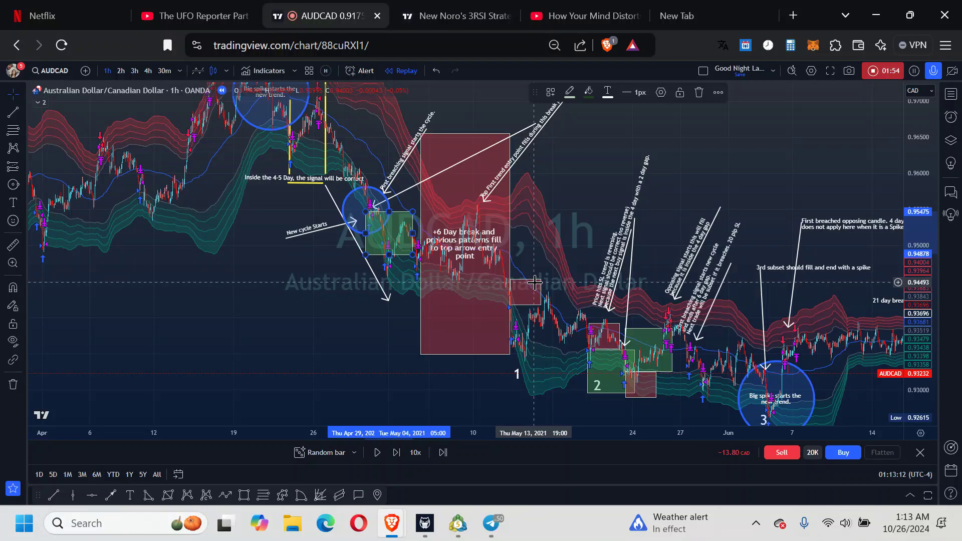
pyautogui.moveTo(535, 283)
pyautogui.mouseDown()
pyautogui.moveTo(521, 253)
pyautogui.moveTo(388, 186)
pyautogui.mouseUp()
pyautogui.click(595, 158)
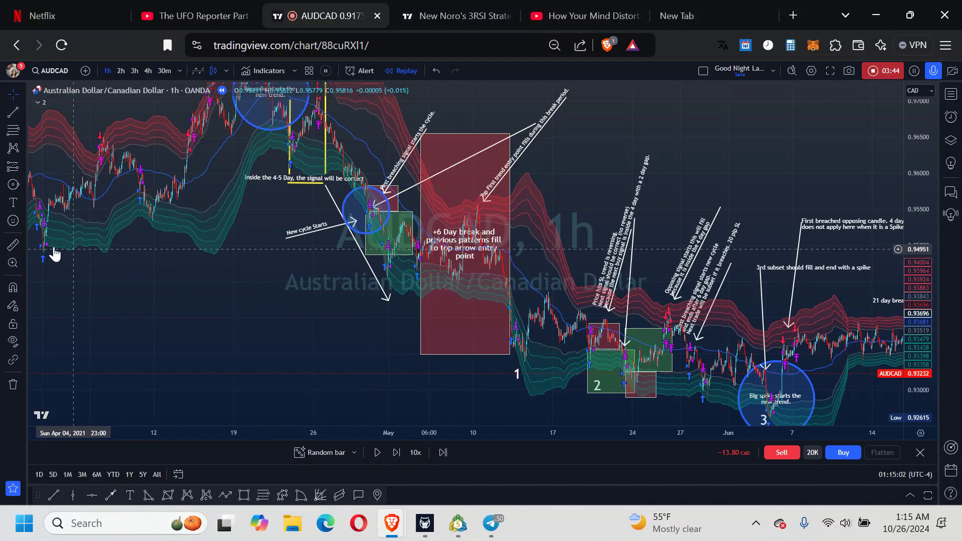
# - Measure across the large red break box, then start a new measurement from its right edge (−0.00361, 11 bars)
pyautogui.click(13, 245)
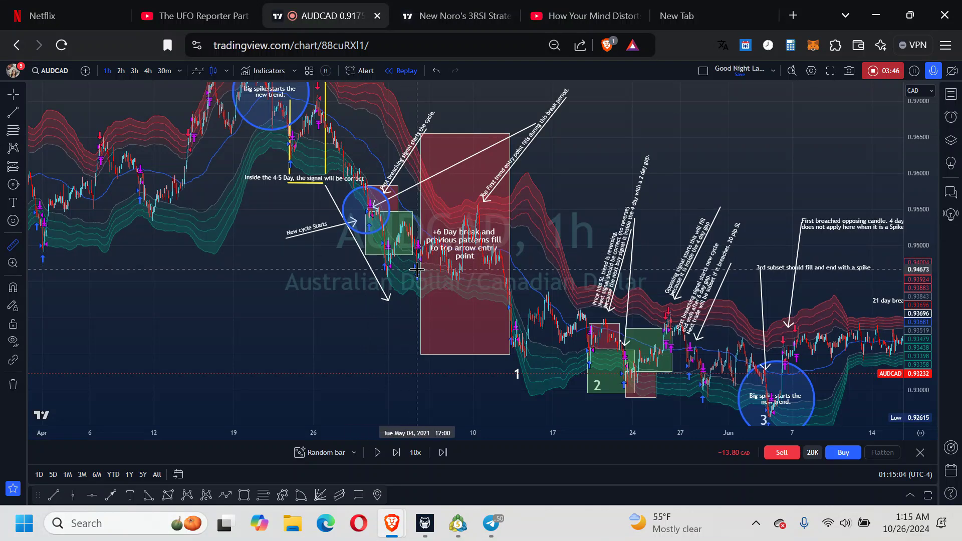
pyautogui.click(417, 269)
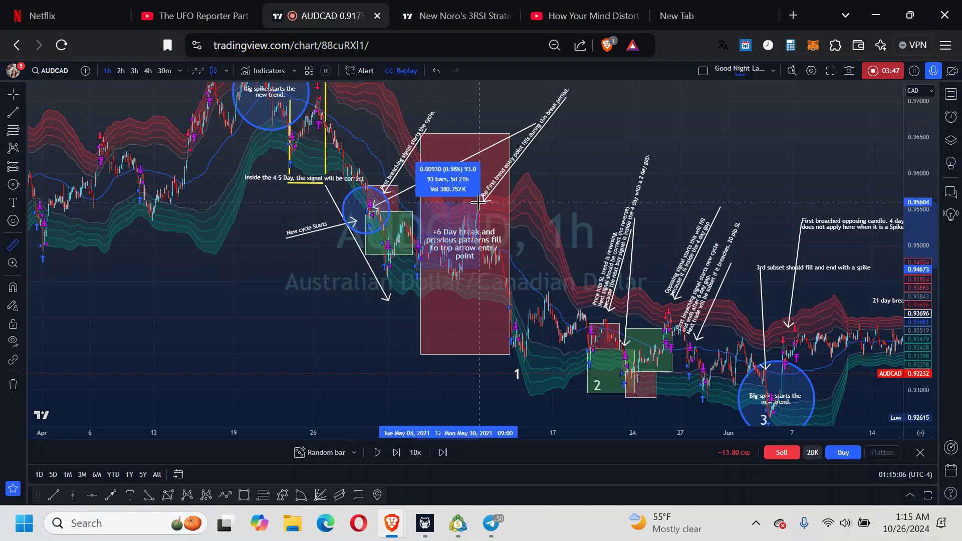
pyautogui.click(479, 210)
pyautogui.click(205, 313)
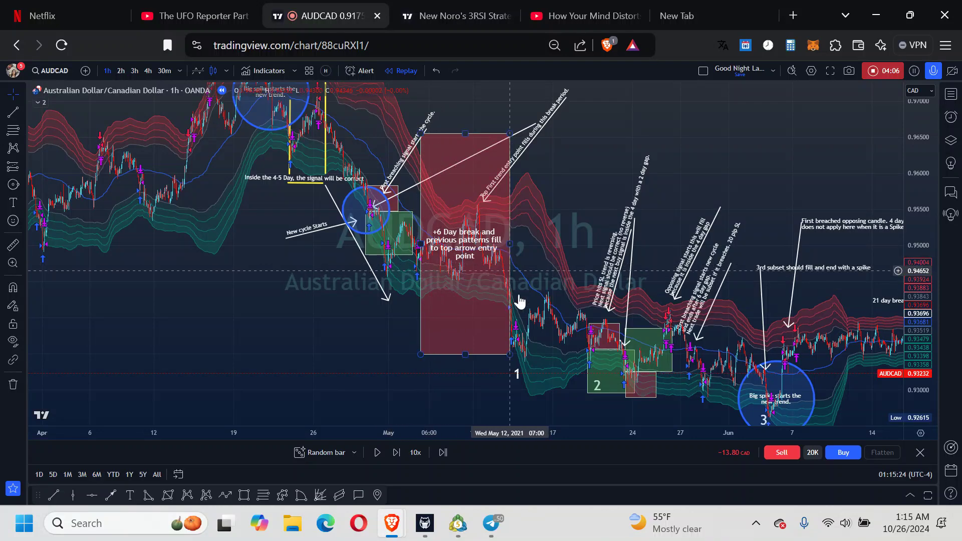
pyautogui.click(13, 245)
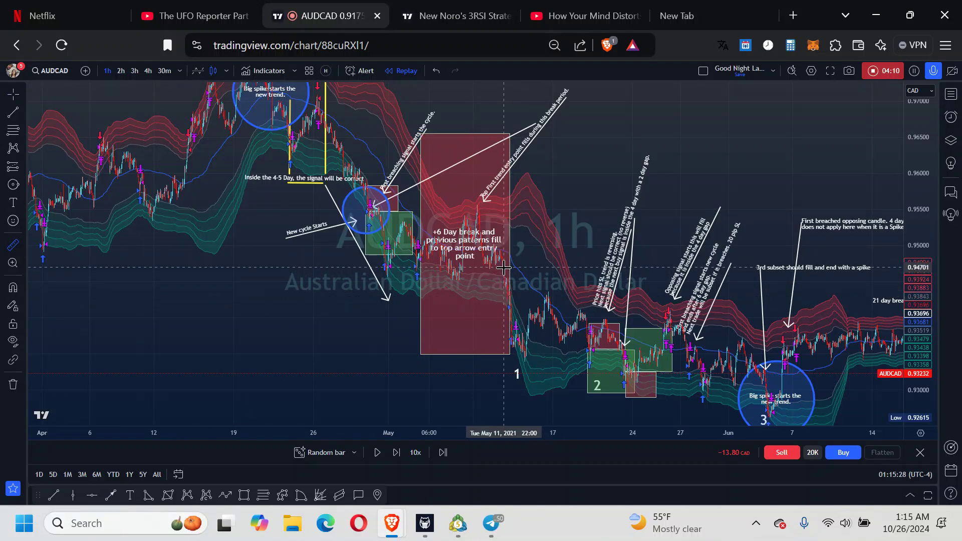
pyautogui.click(503, 269)
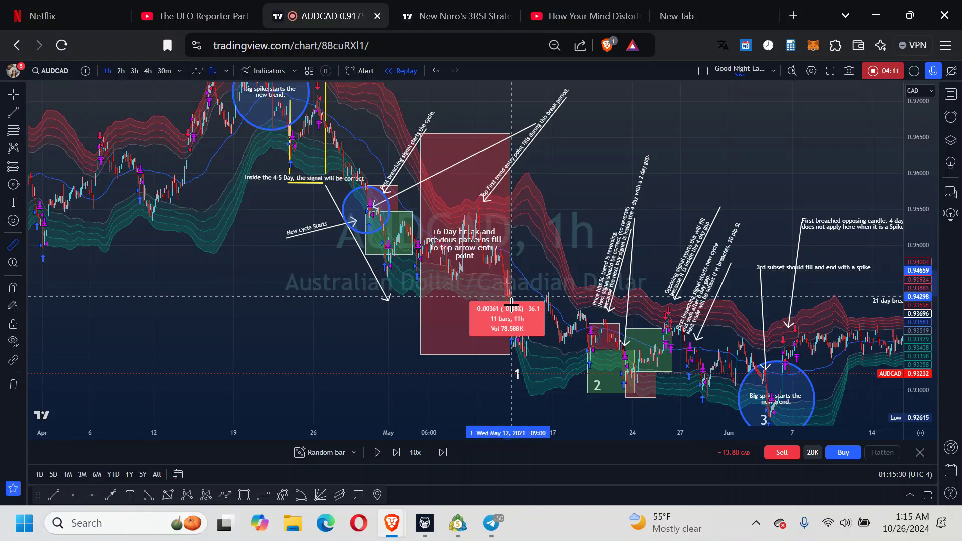
# - Clear the measurement and move the green box and small red box over to the cycle 1 area
pyautogui.click(343, 378)
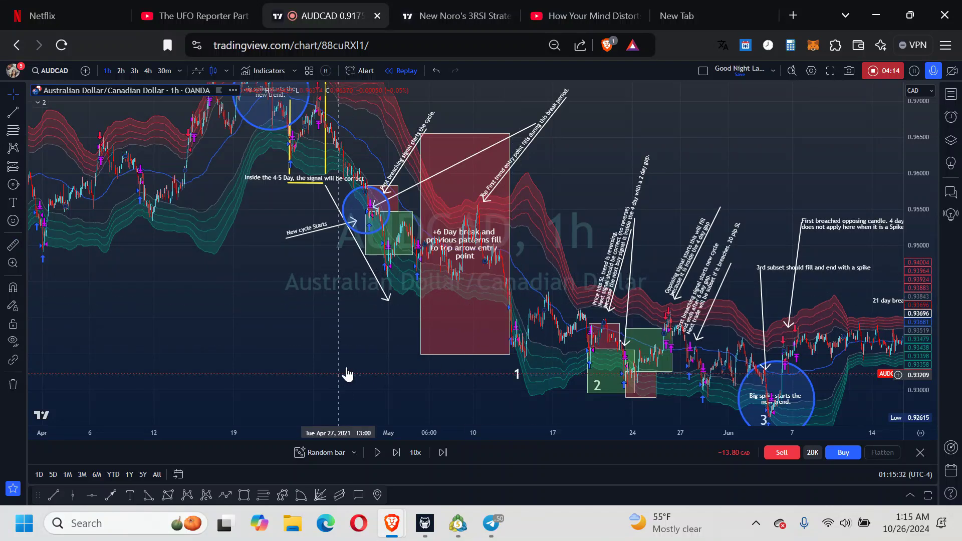
pyautogui.moveTo(365, 332); pyautogui.dragTo(324, 333)
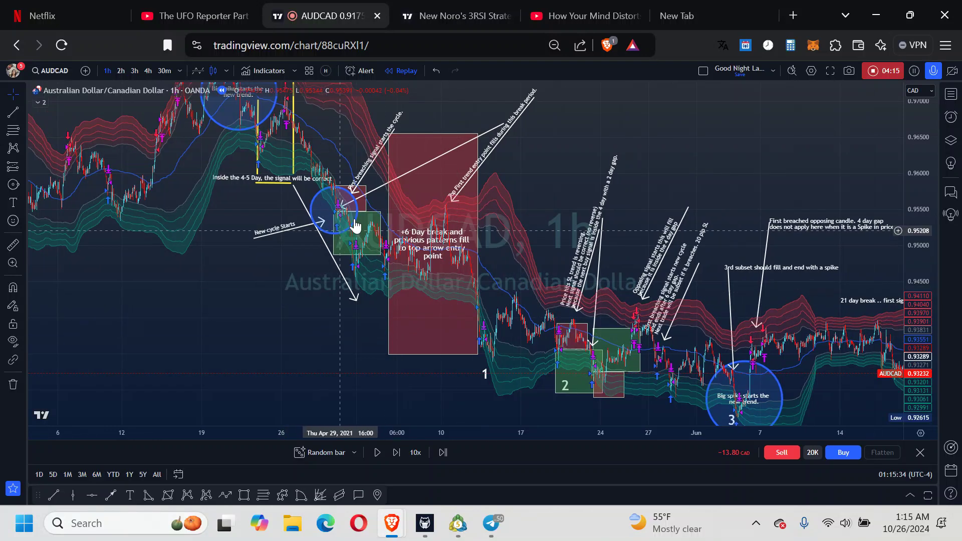
pyautogui.moveTo(383, 228)
pyautogui.mouseDown()
pyautogui.moveTo(478, 328)
pyautogui.moveTo(527, 346)
pyautogui.mouseUp()
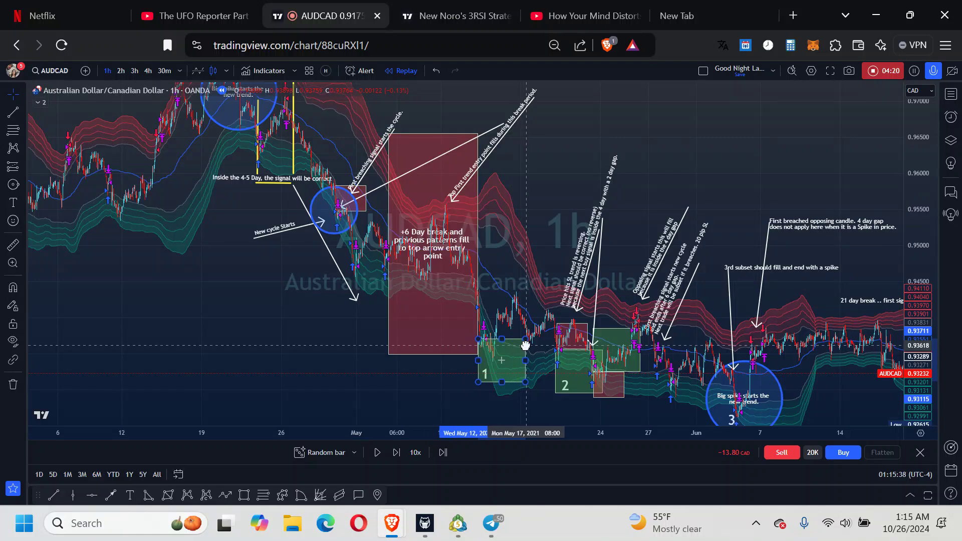
pyautogui.click(413, 254)
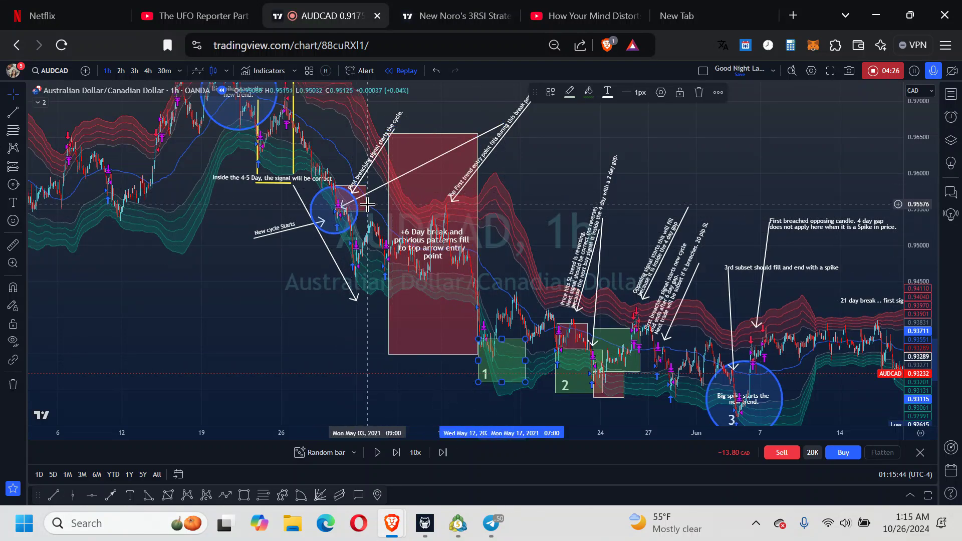
pyautogui.moveTo(366, 189); pyautogui.dragTo(509, 328)
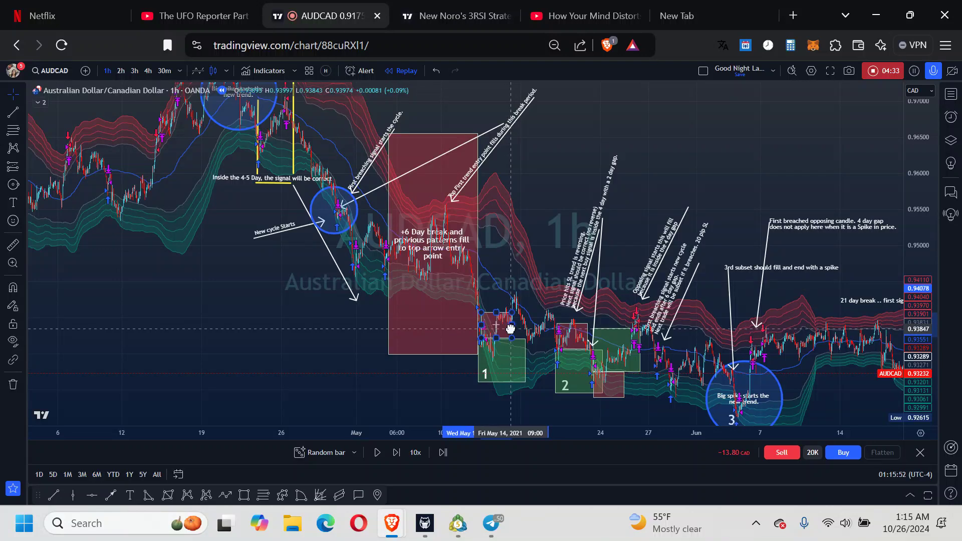
# - Raise green box 1 slightly and stack the small red box on top of it
pyautogui.moveTo(511, 327)
pyautogui.mouseDown()
pyautogui.moveTo(513, 272)
pyautogui.moveTo(549, 244)
pyautogui.mouseUp()
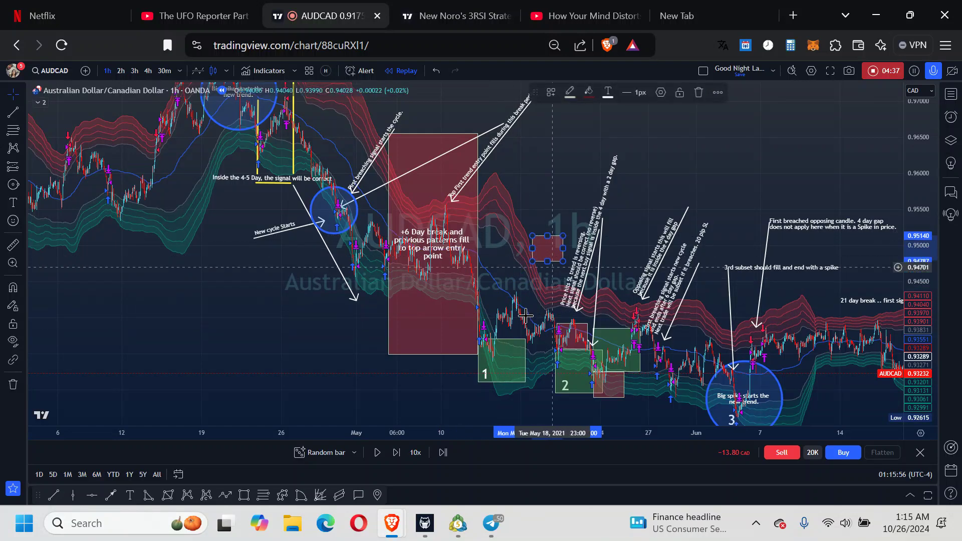
pyautogui.click(510, 344)
pyautogui.moveTo(510, 344); pyautogui.dragTo(507, 311)
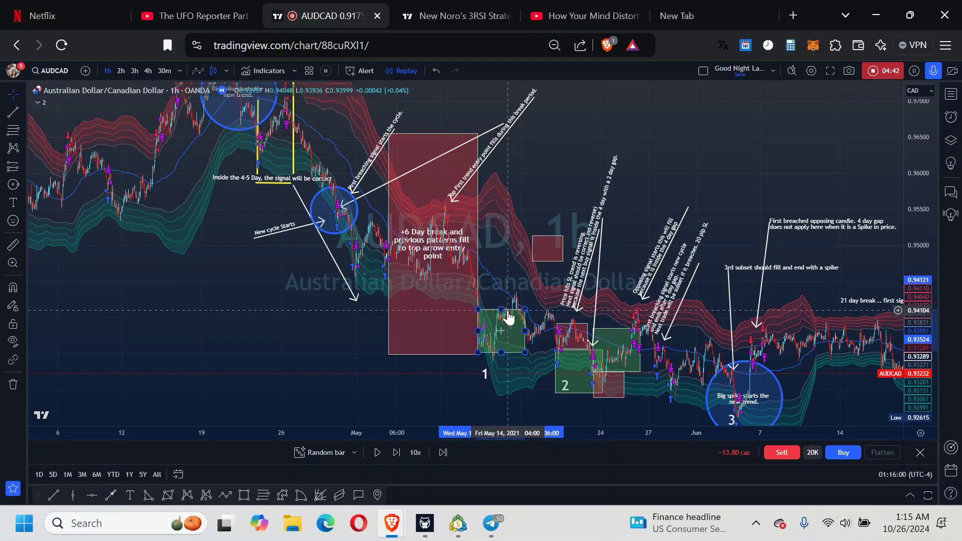
pyautogui.click(549, 235)
pyautogui.moveTo(553, 243); pyautogui.dragTo(497, 281)
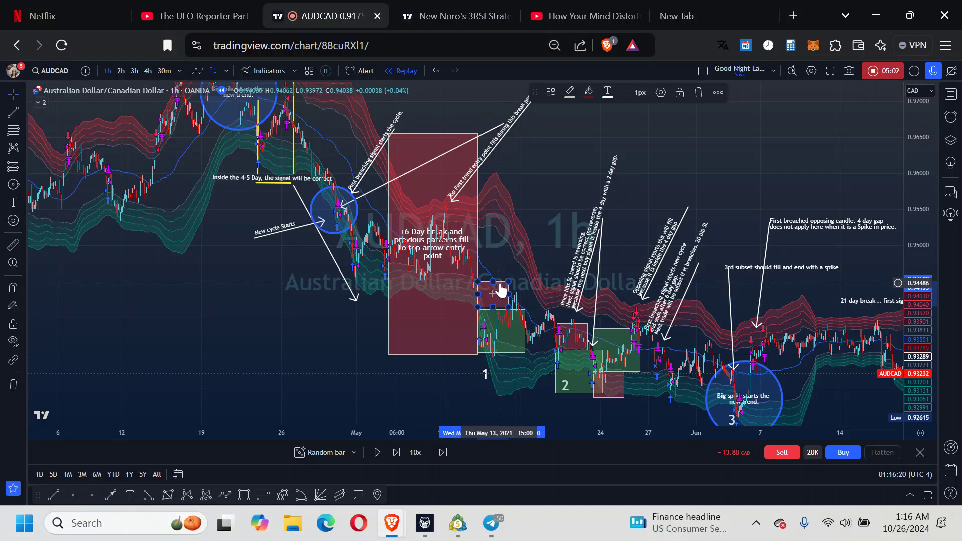
# - Nudge the small red box right so it lines up above green box 1
pyautogui.moveTo(501, 290); pyautogui.dragTo(503, 279)
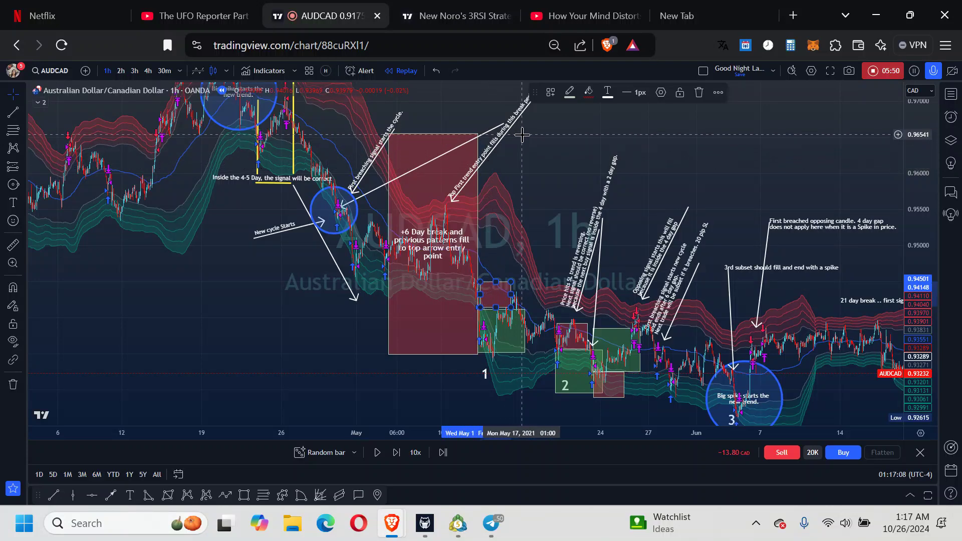
pyautogui.moveTo(535, 133); pyautogui.dragTo(537, 137)
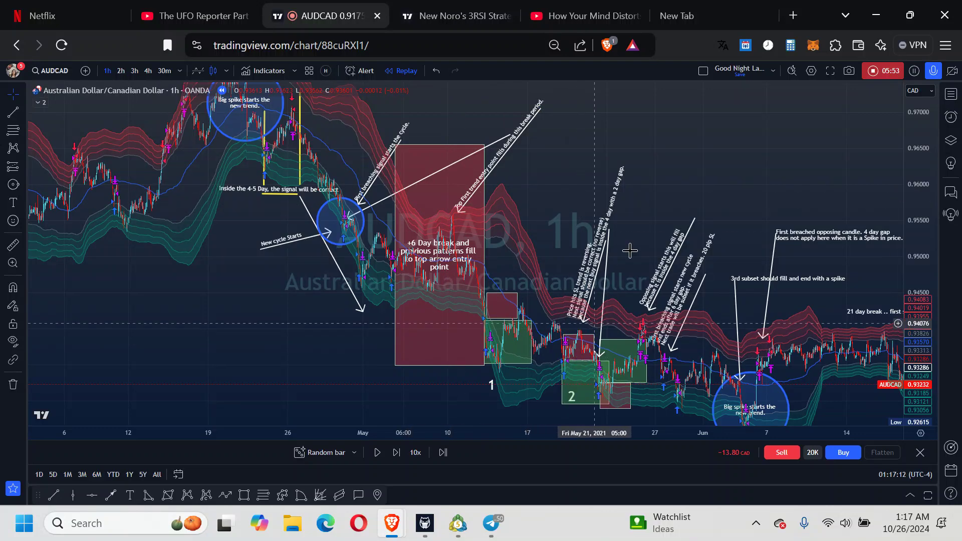
pyautogui.moveTo(622, 195); pyautogui.dragTo(568, 157)
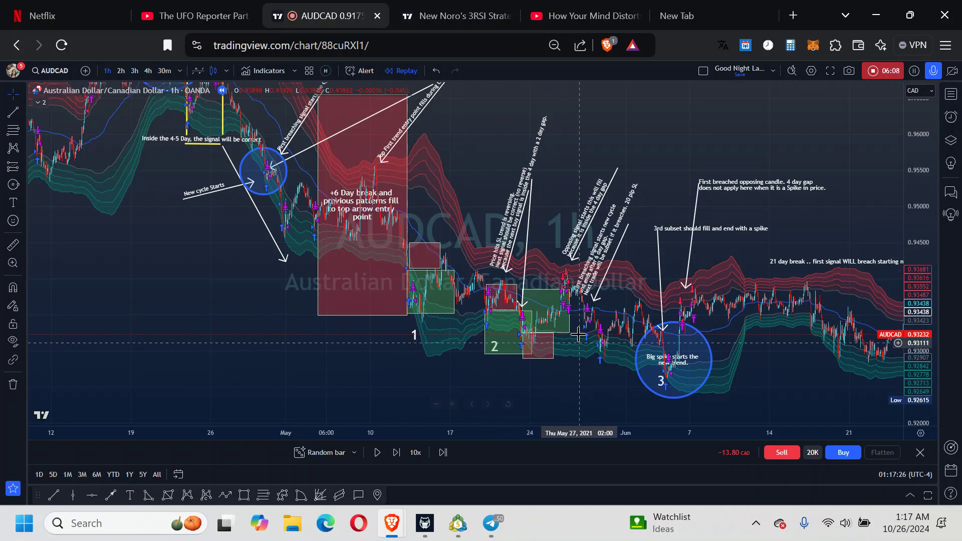
pyautogui.click(556, 317)
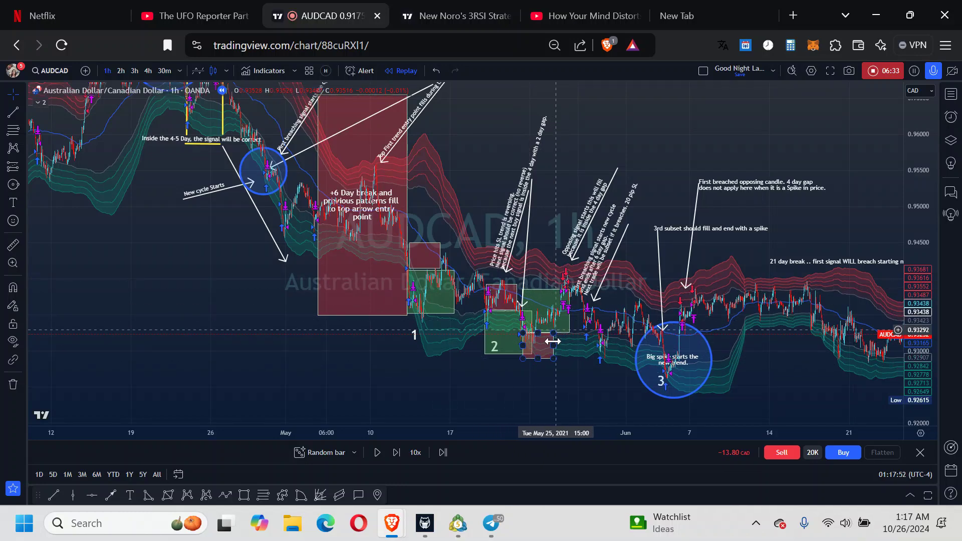
# - Move cycle 2's green-and-red position box up and right to the May 27 area
pyautogui.click(586, 405)
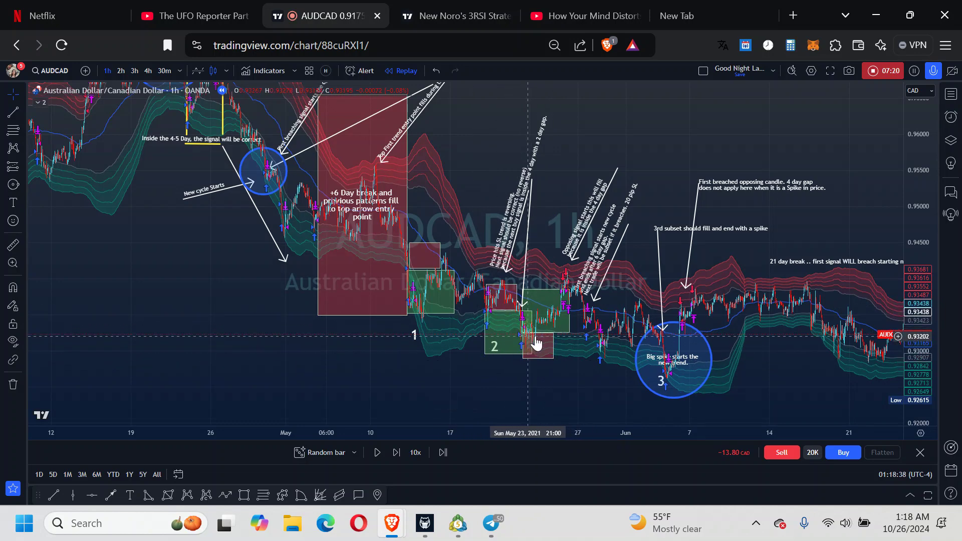
pyautogui.click(502, 284)
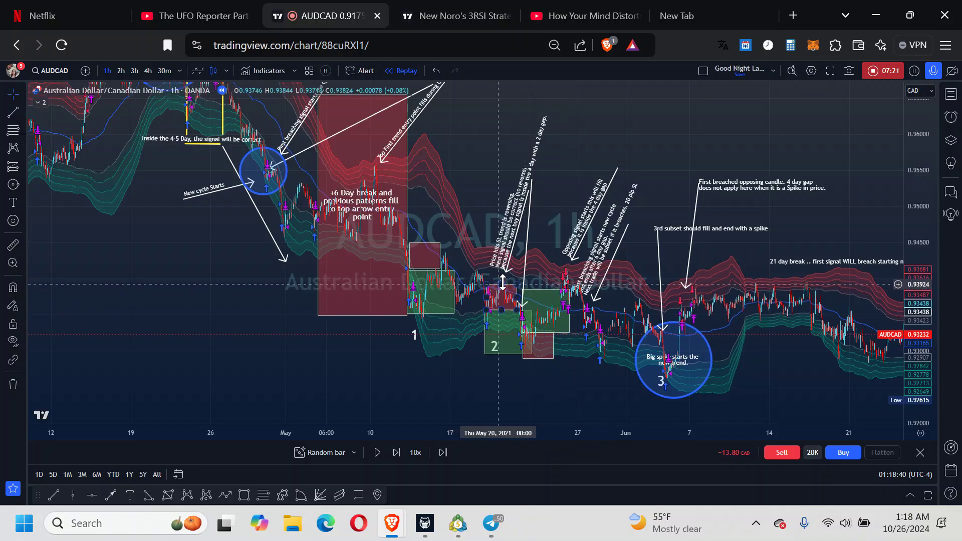
pyautogui.click(493, 319)
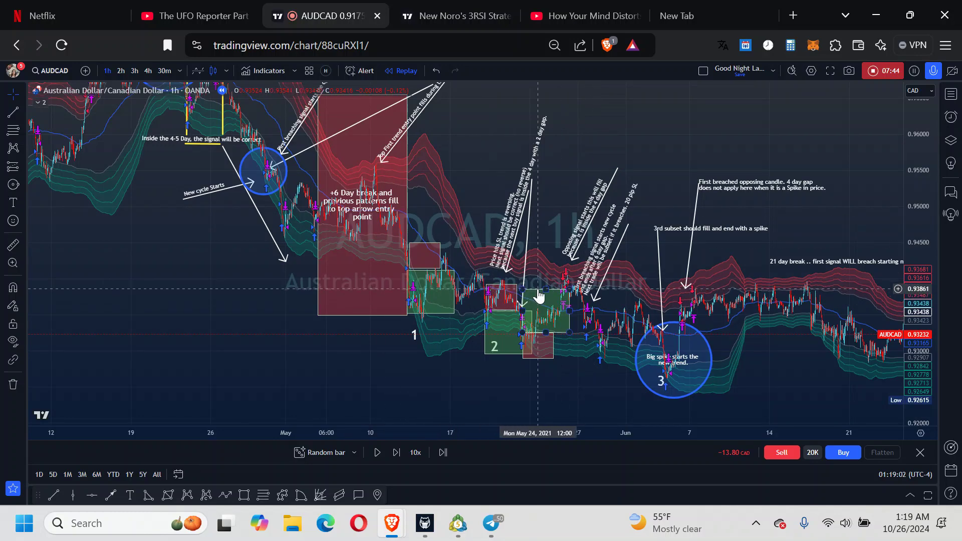
pyautogui.moveTo(539, 297)
pyautogui.mouseDown()
pyautogui.moveTo(589, 272)
pyautogui.moveTo(540, 341)
pyautogui.moveTo(585, 253)
pyautogui.mouseUp()
# - Measure the price drop across 48 bars, then clear the measurement
pyautogui.click(654, 147)
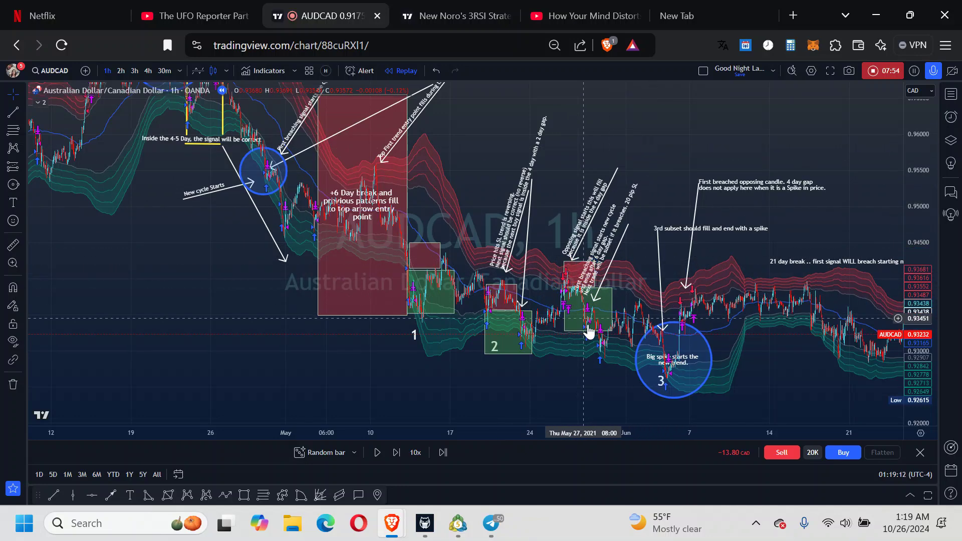
pyautogui.click(13, 244)
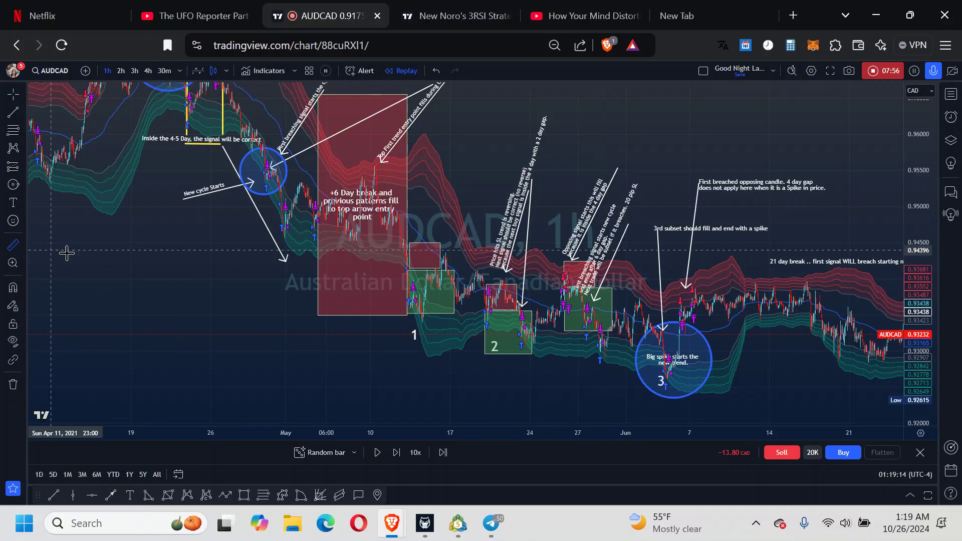
pyautogui.click(569, 288)
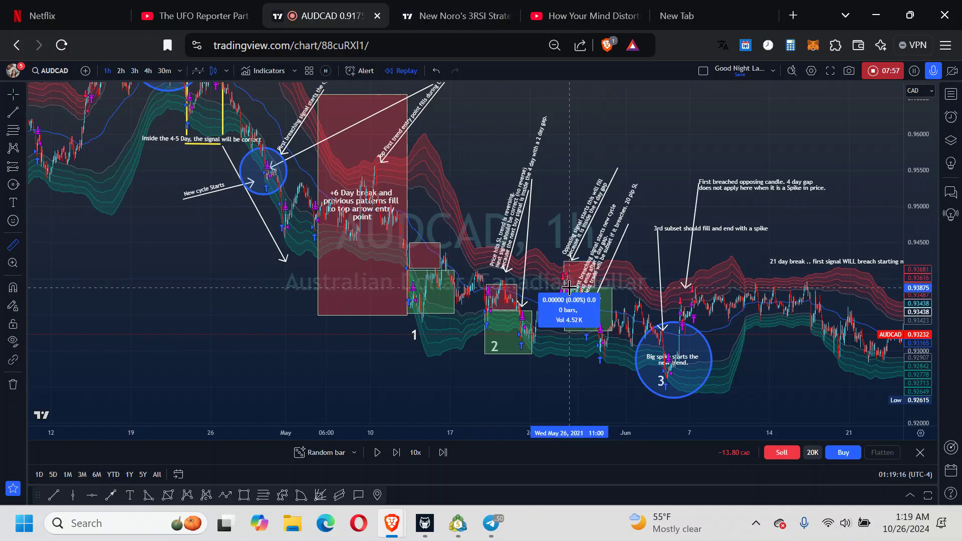
pyautogui.click(499, 377)
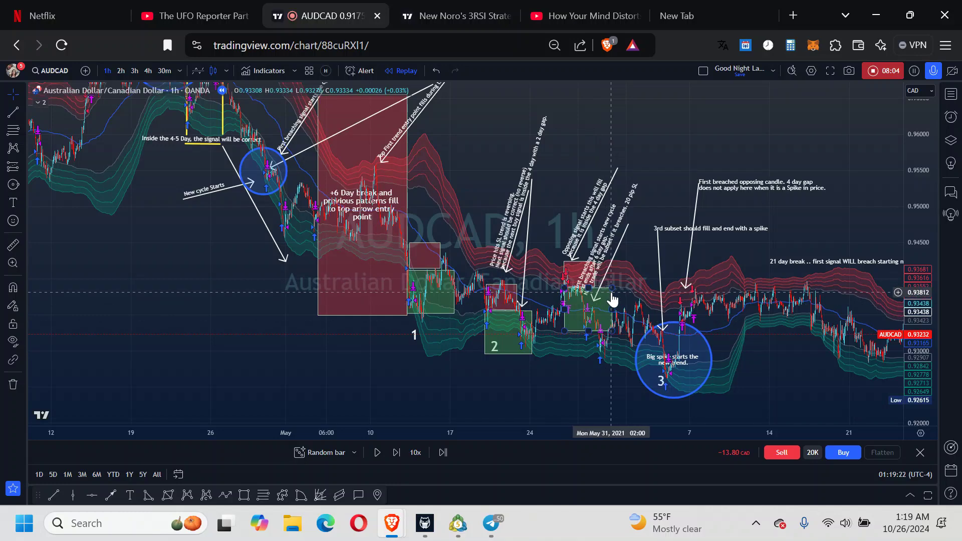
# - Lower the green box to the late-May lows, shift the new-cycle note, and rest the small red box on it before circle 3
pyautogui.moveTo(612, 301); pyautogui.dragTo(630, 333)
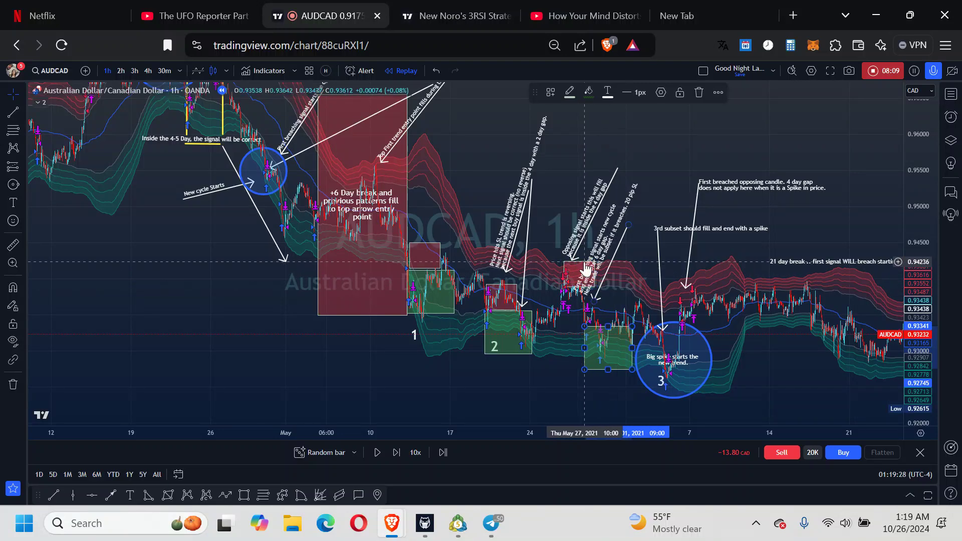
pyautogui.moveTo(585, 262)
pyautogui.mouseDown()
pyautogui.moveTo(598, 287)
pyautogui.moveTo(583, 224)
pyautogui.mouseUp()
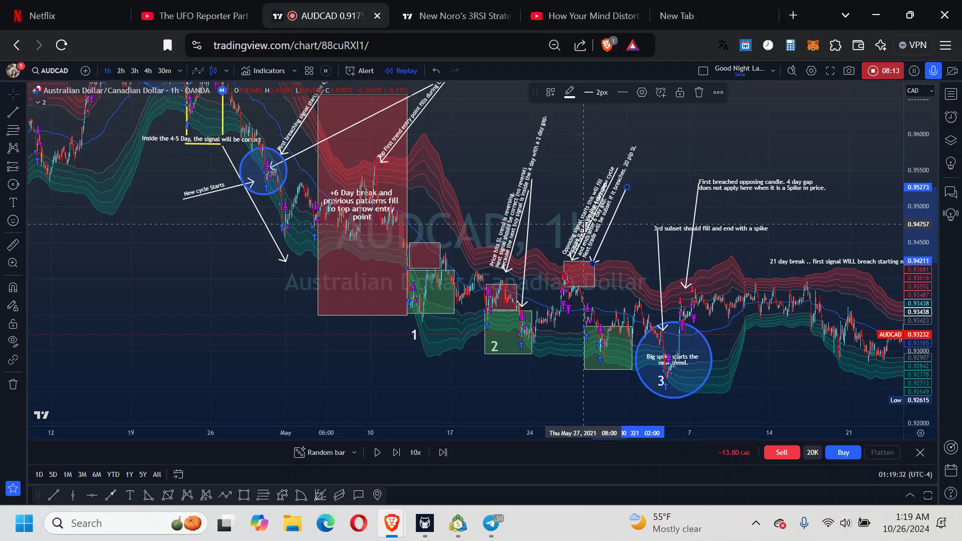
pyautogui.moveTo(579, 264); pyautogui.dragTo(606, 300)
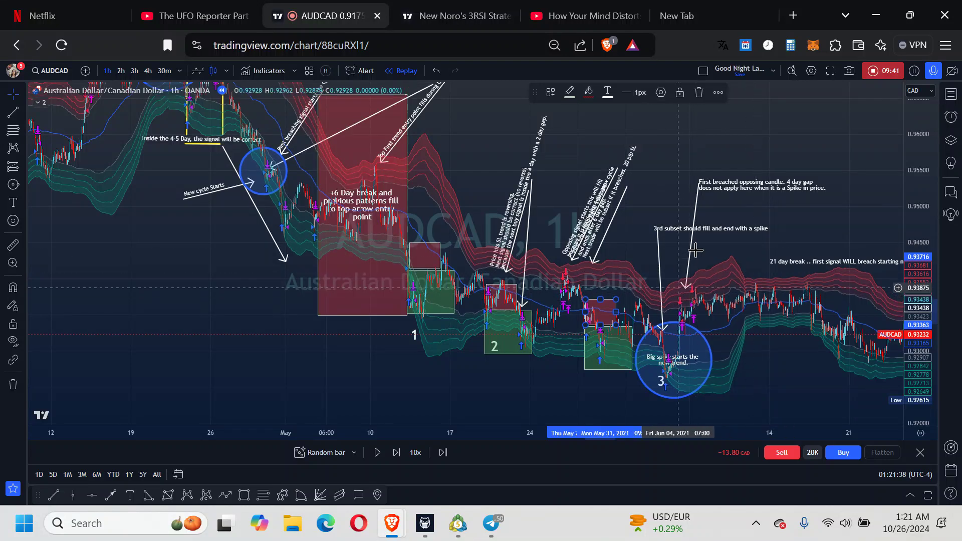
# - Scroll the chart forward through early July so the later notes are visible
pyautogui.click(697, 131)
pyautogui.moveTo(696, 131); pyautogui.dragTo(547, 133)
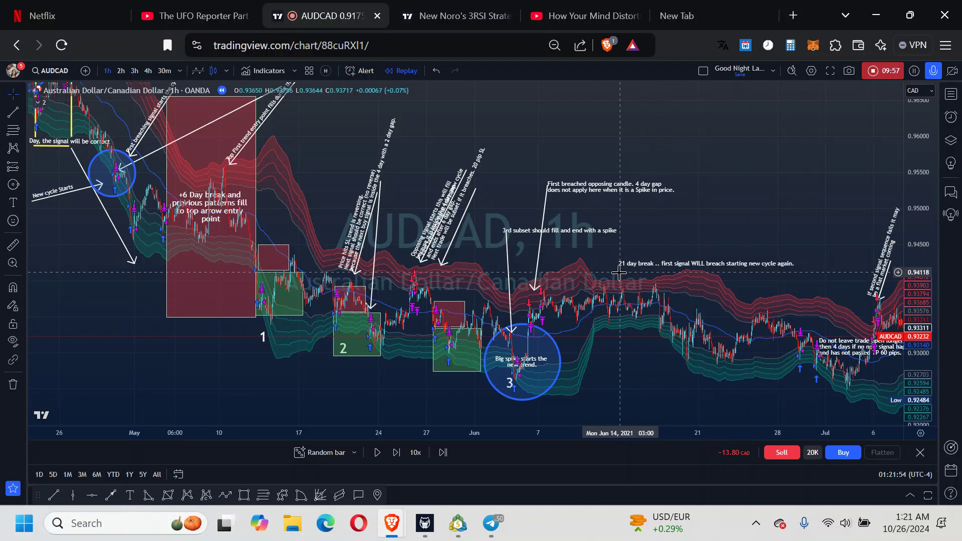
# - Move the 'Do not leave trade open longer' note higher and left above the late-June candles
pyautogui.moveTo(782, 264); pyautogui.dragTo(611, 166)
pyautogui.moveTo(620, 333); pyautogui.dragTo(519, 333)
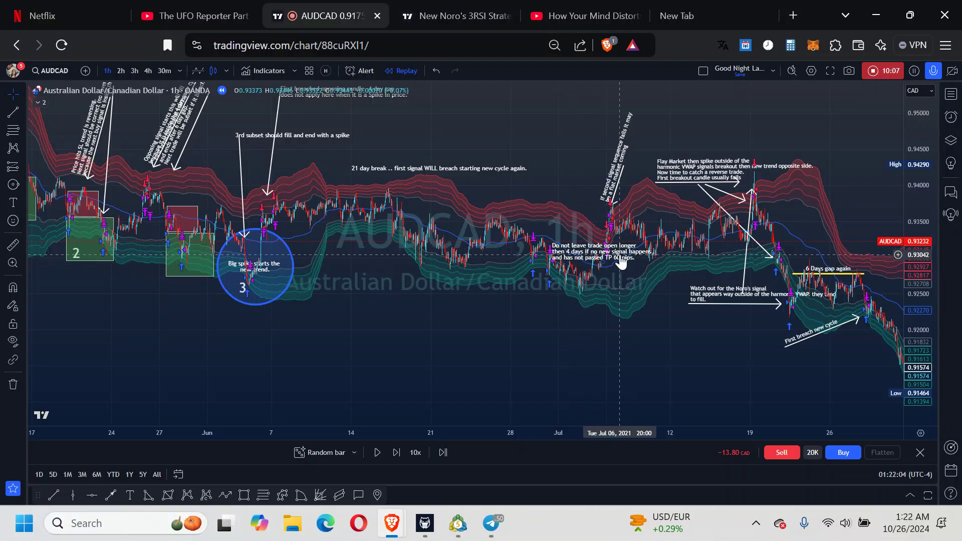
pyautogui.moveTo(578, 254); pyautogui.dragTo(530, 177)
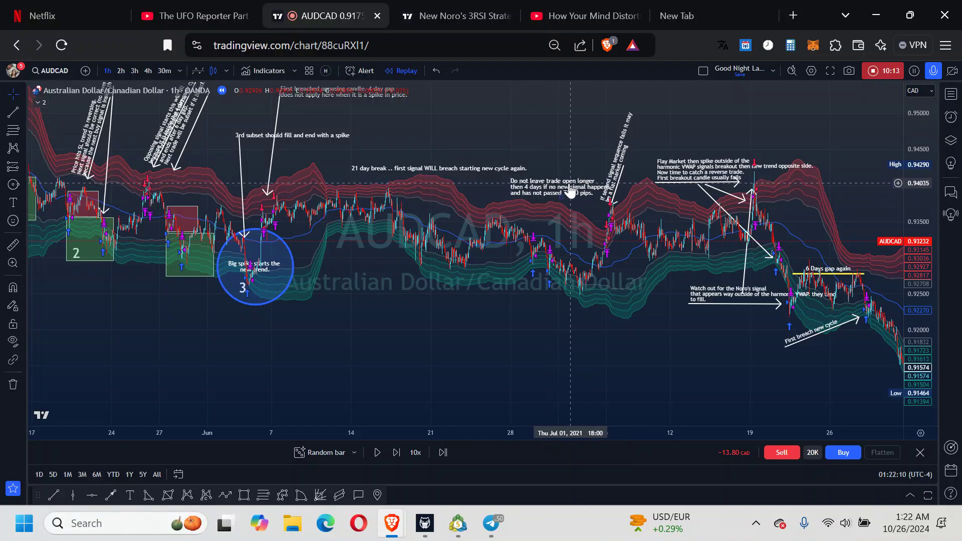
pyautogui.moveTo(570, 182); pyautogui.dragTo(553, 179)
# - Place the green box at the late-June lows, spanning roughly Jun 29 to Jul 1
pyautogui.click(575, 147)
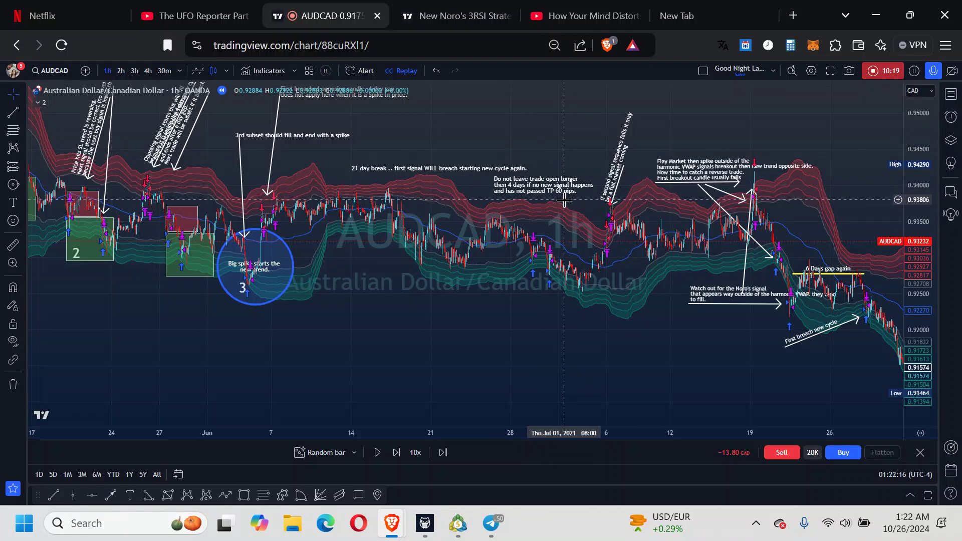
pyautogui.moveTo(537, 267); pyautogui.dragTo(457, 295)
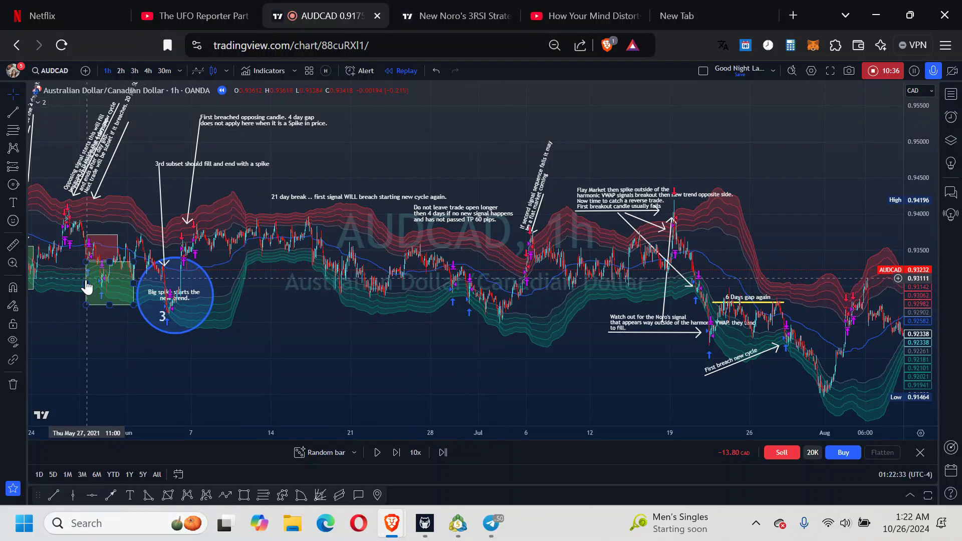
pyautogui.moveTo(86, 287)
pyautogui.mouseDown()
pyautogui.moveTo(131, 271)
pyautogui.moveTo(345, 296)
pyautogui.moveTo(476, 285)
pyautogui.moveTo(488, 273)
pyautogui.moveTo(493, 286)
pyautogui.mouseUp()
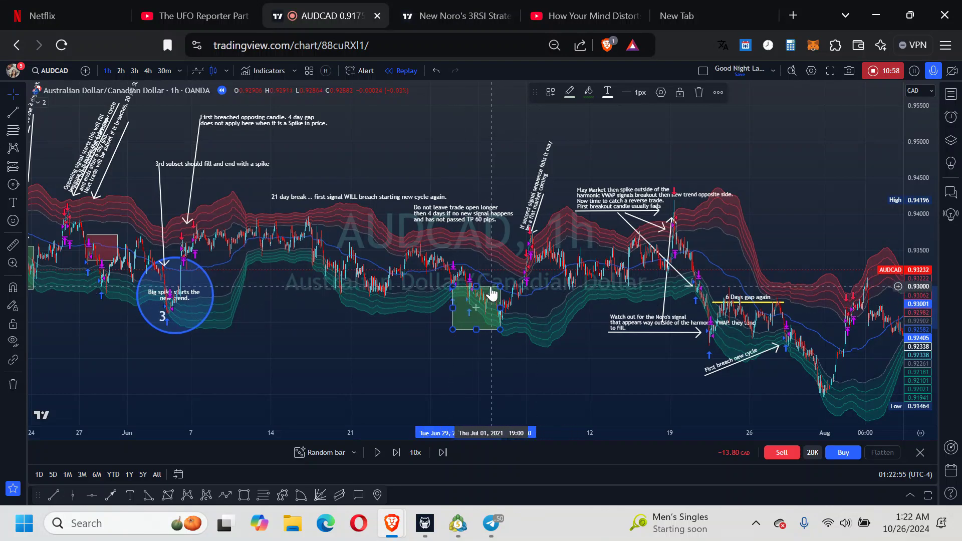
# - Fit the green box over the late-June lows, then measure the early-July rise and clear it
pyautogui.moveTo(491, 294)
pyautogui.mouseDown()
pyautogui.moveTo(521, 287)
pyautogui.moveTo(494, 287)
pyautogui.mouseUp()
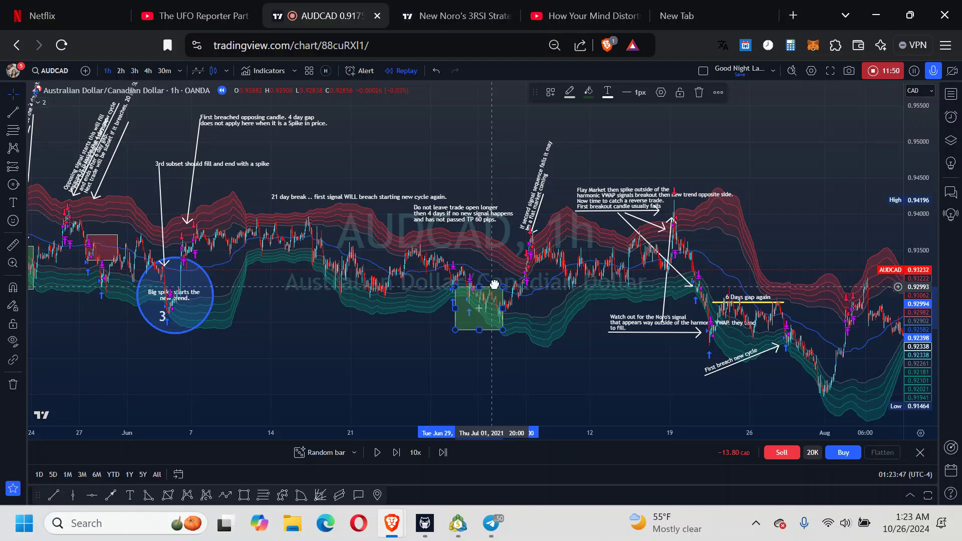
pyautogui.moveTo(495, 285); pyautogui.dragTo(510, 279)
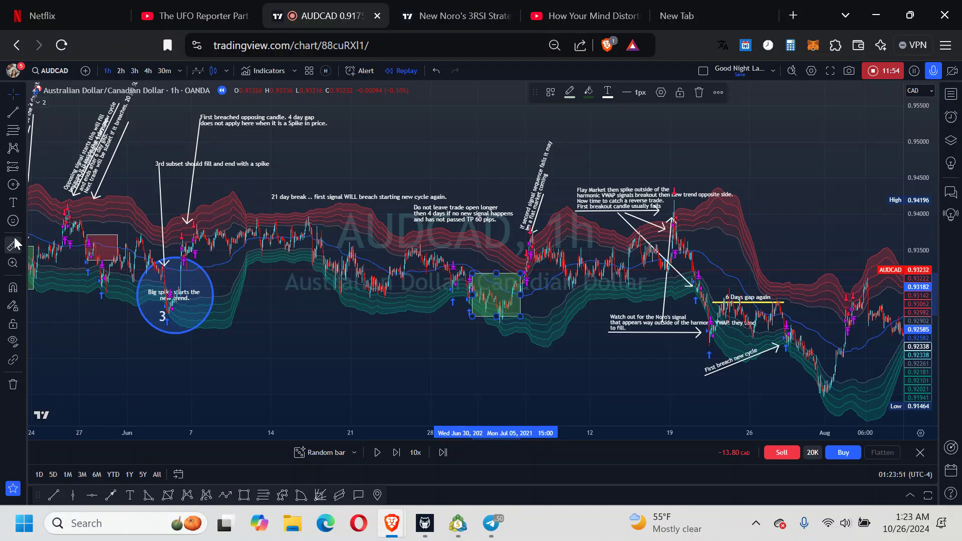
pyautogui.click(14, 244)
pyautogui.click(471, 238)
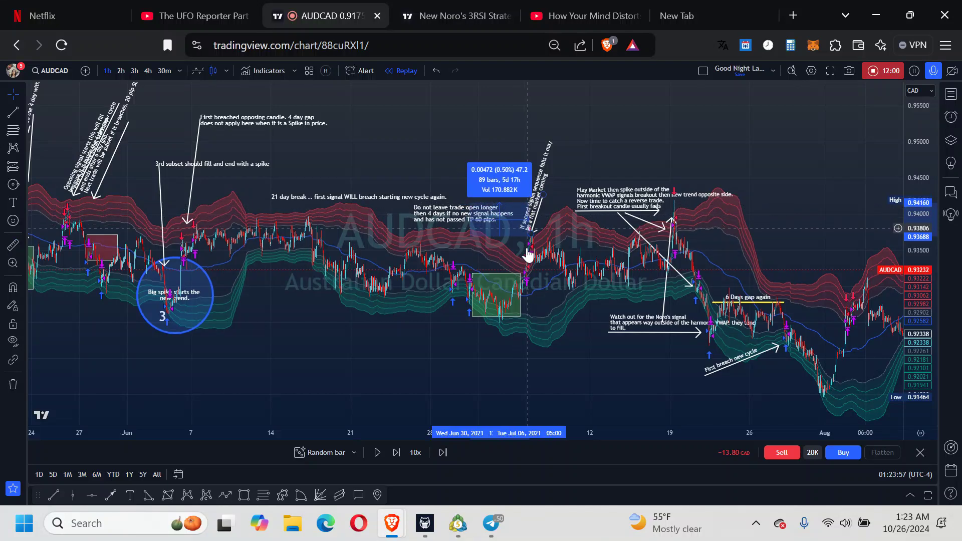
pyautogui.click(496, 139)
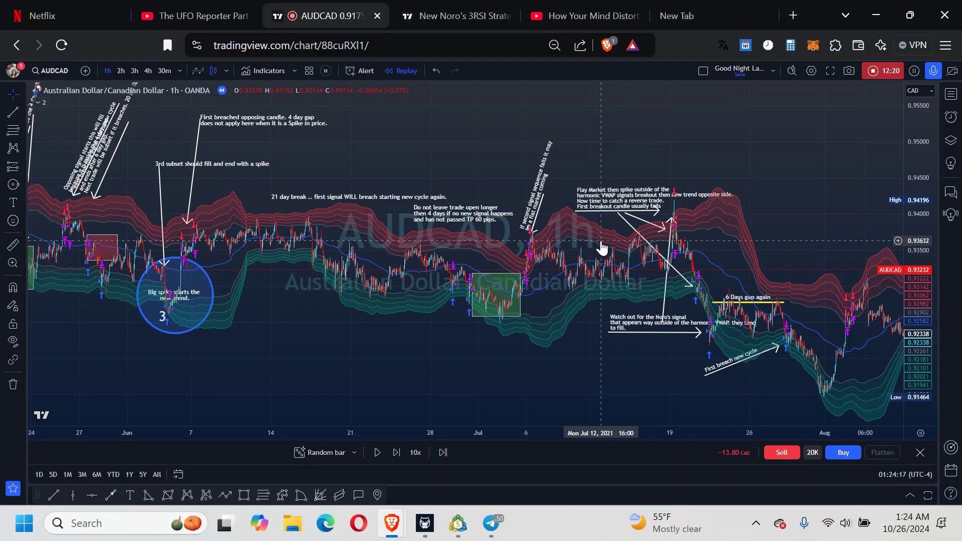
# - Fix the arrow note's text so 'Flay Market' reads 'Flat Market'
pyautogui.doubleClick(590, 198)
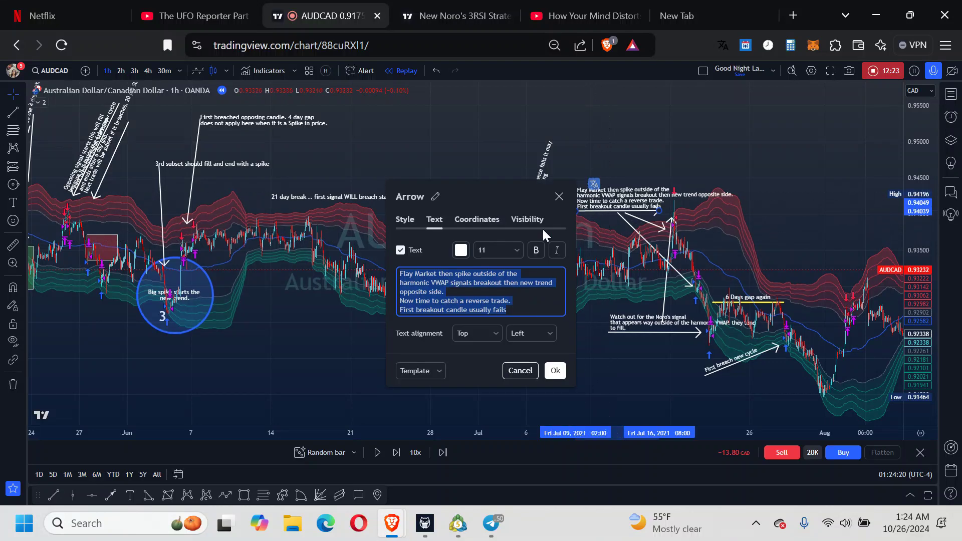
pyautogui.click(414, 273)
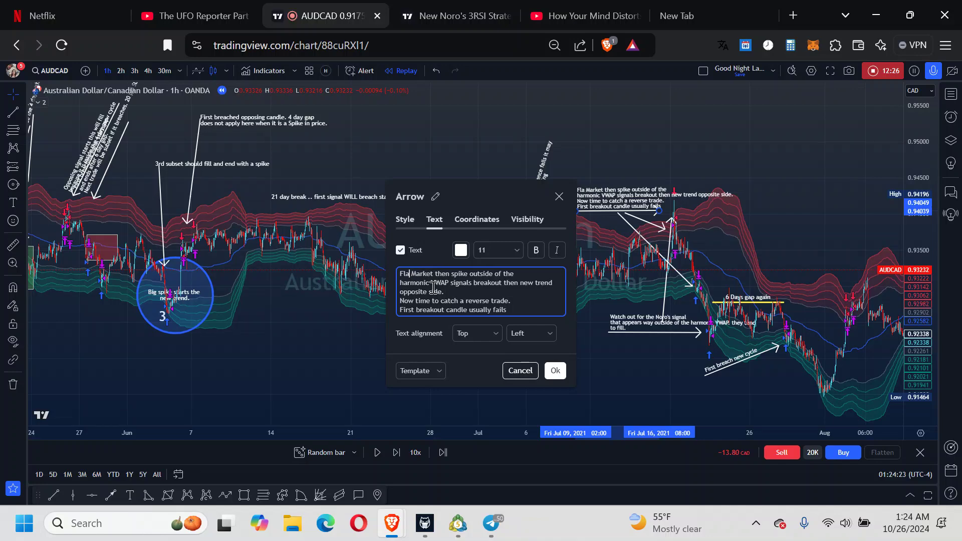
pyautogui.click(548, 370)
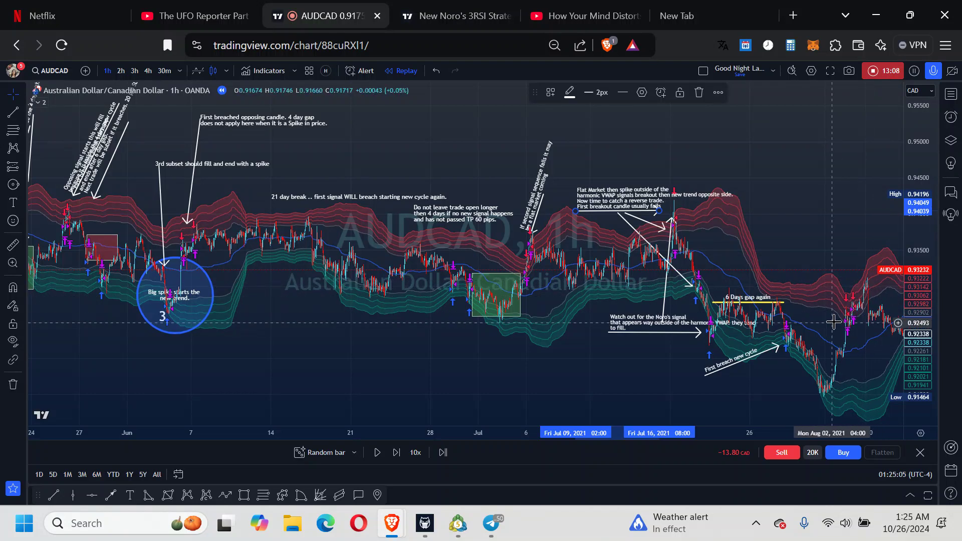
# - Pan the chart forward through August to mid-September, bringing the late-August position boxes into view
pyautogui.moveTo(839, 241); pyautogui.dragTo(733, 254)
pyautogui.moveTo(854, 240)
pyautogui.mouseDown()
pyautogui.moveTo(745, 230)
pyautogui.moveTo(742, 271)
pyautogui.moveTo(708, 313)
pyautogui.mouseUp()
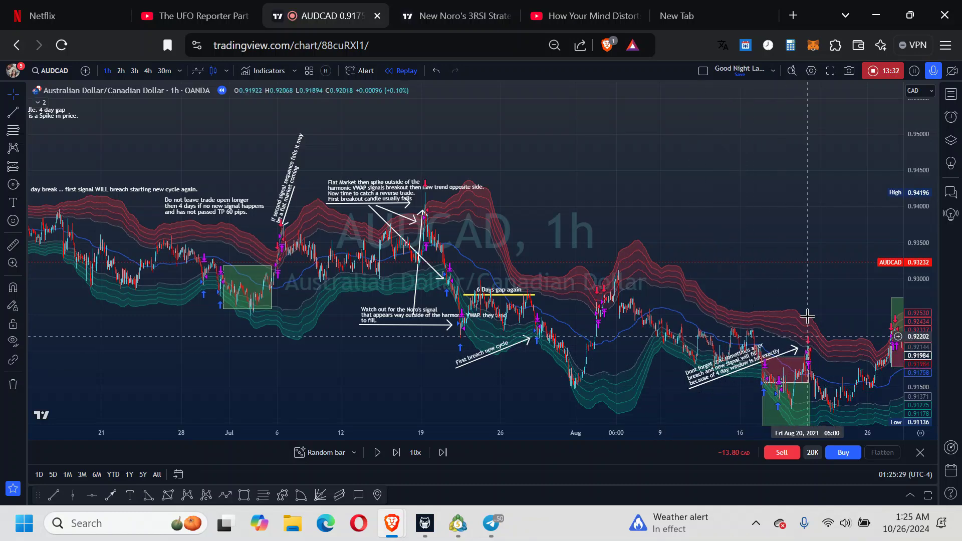
pyautogui.moveTo(800, 253); pyautogui.dragTo(737, 226)
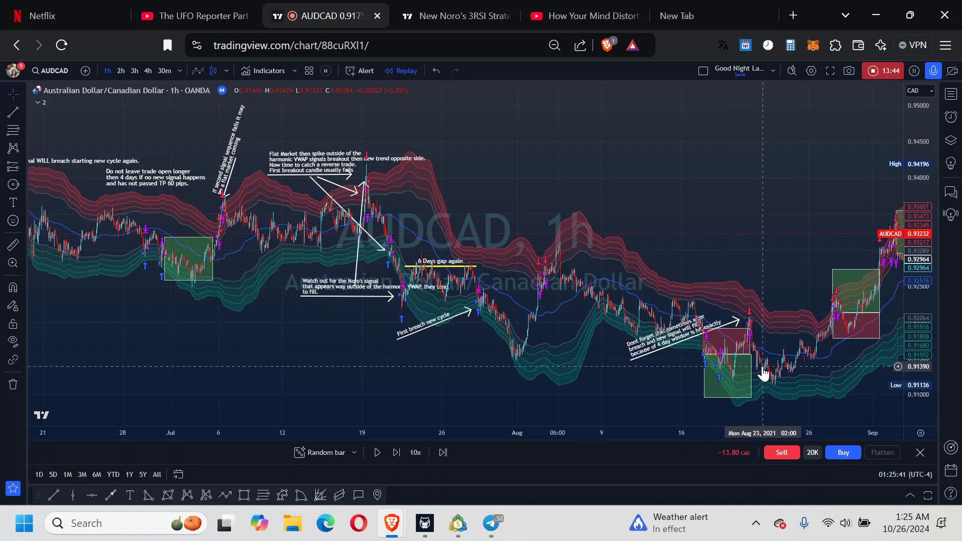
pyautogui.moveTo(792, 238); pyautogui.dragTo(651, 301)
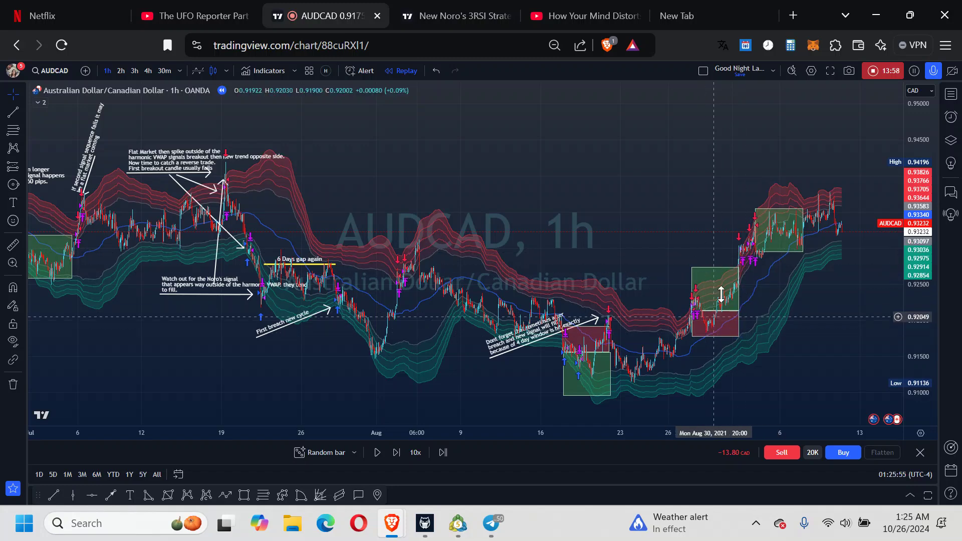
pyautogui.click(727, 338)
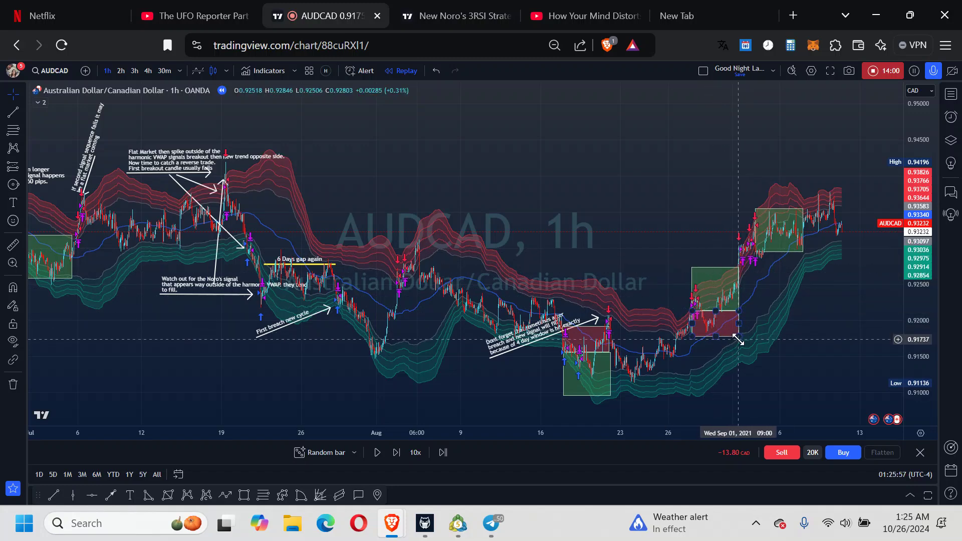